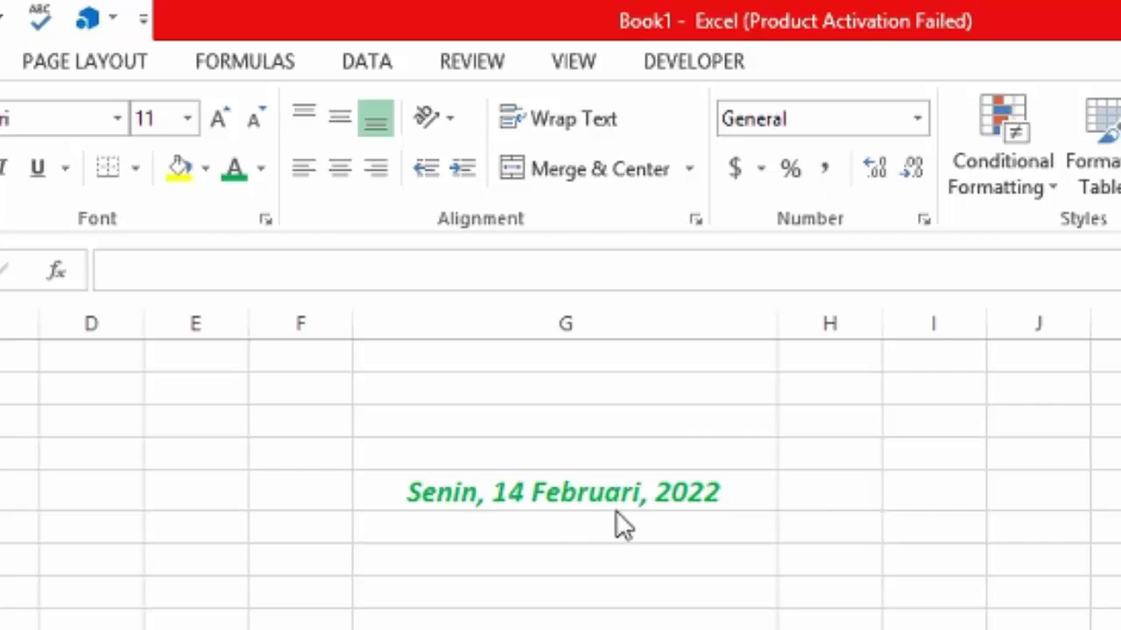
Enter =TODAY() in the cell below the green example and centre the resulting 2/14/2022
left_click(478, 594)
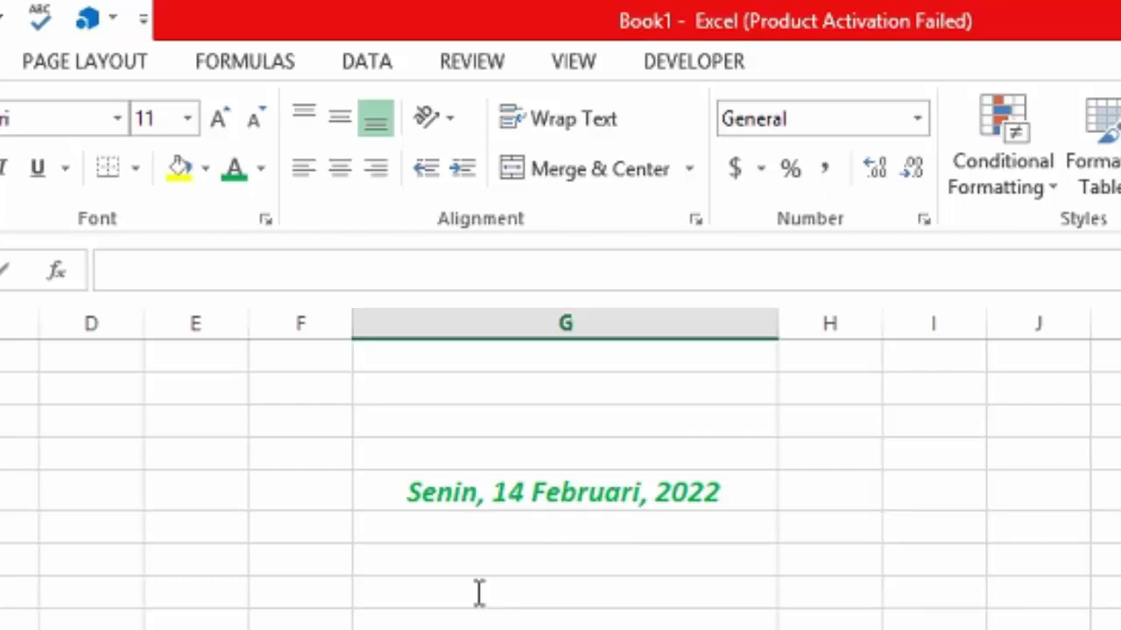
type("=")
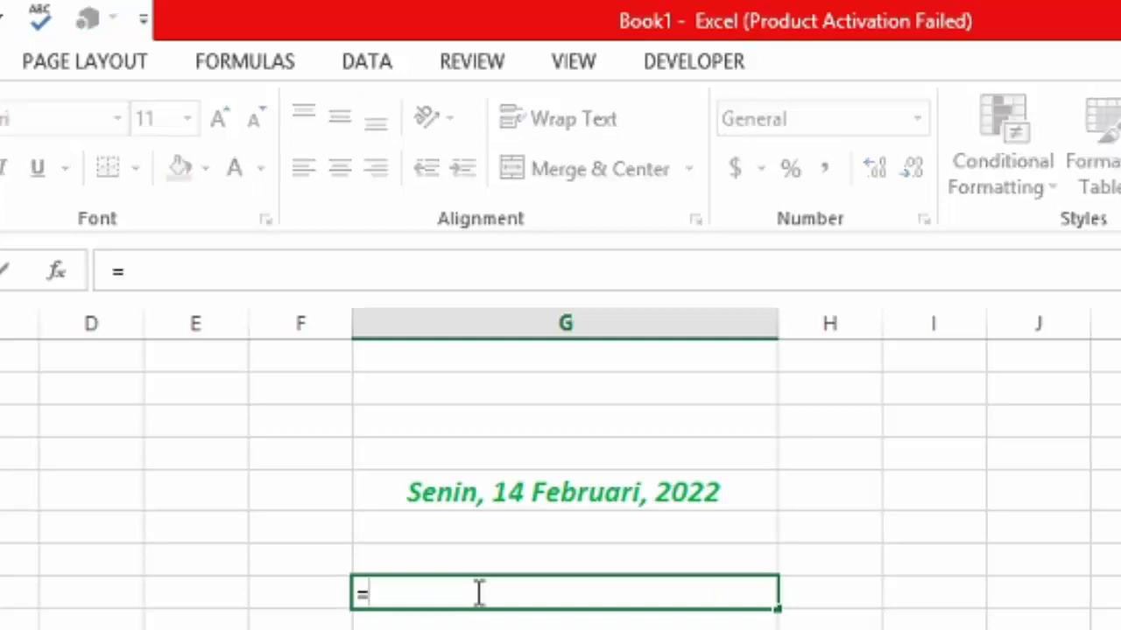
type("today")
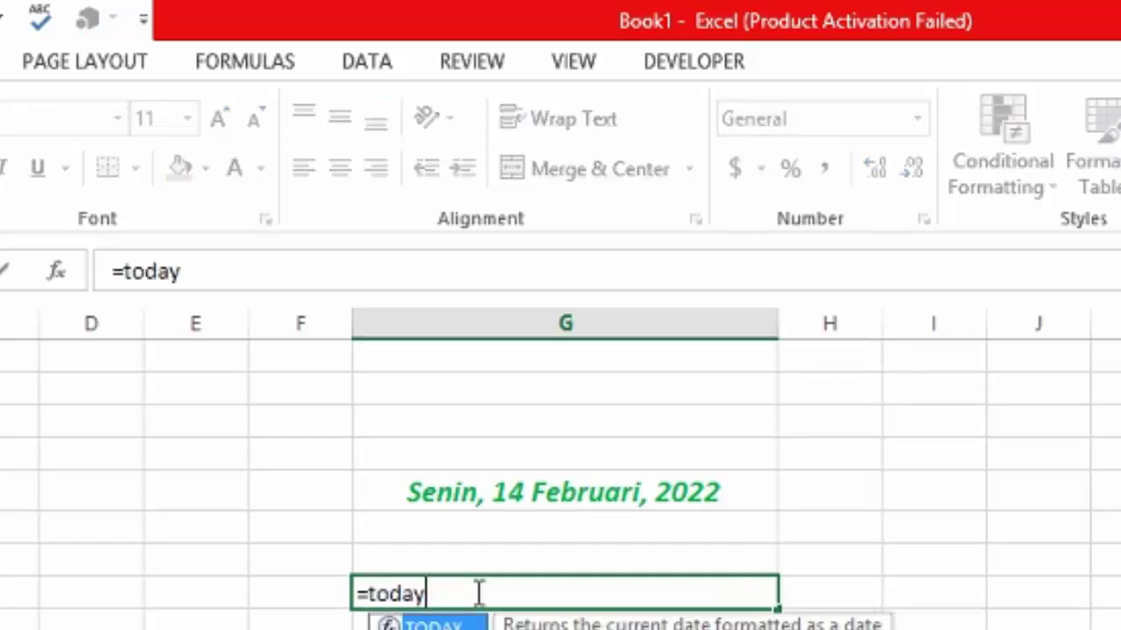
type("(")
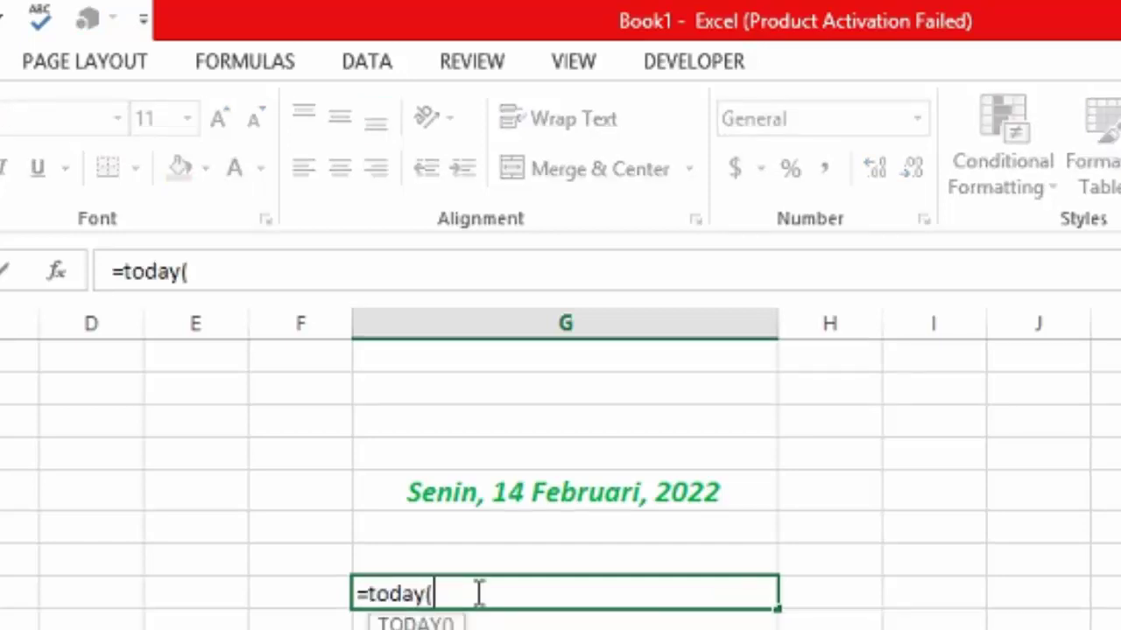
type(")")
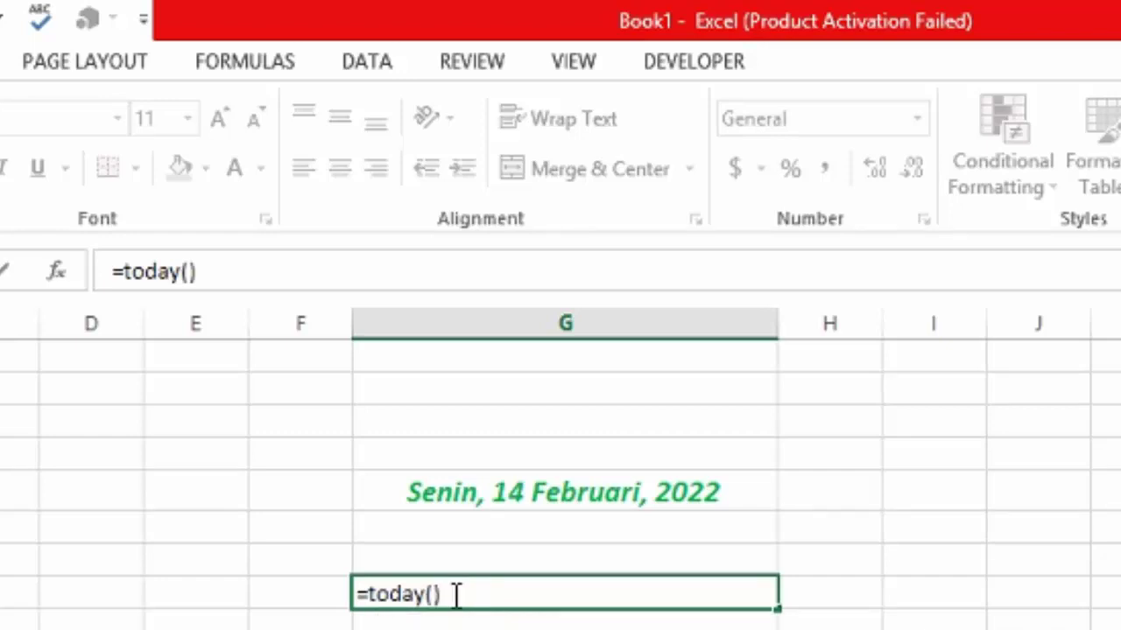
left_click_drag(457, 594, 336, 593)
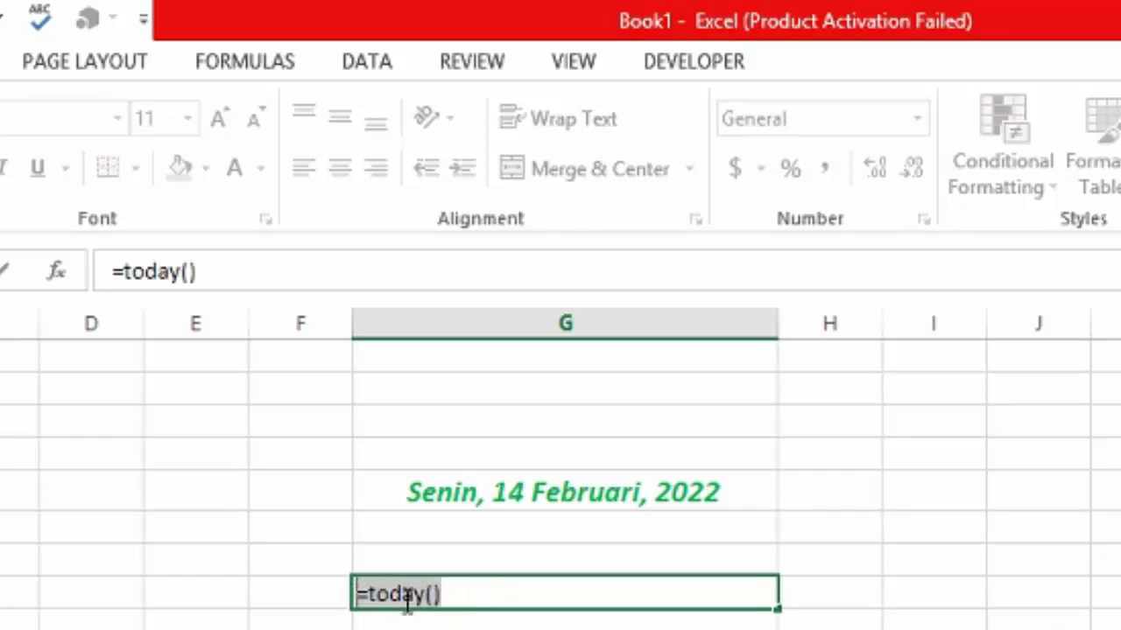
key("ctrl+Return")
key("Return")
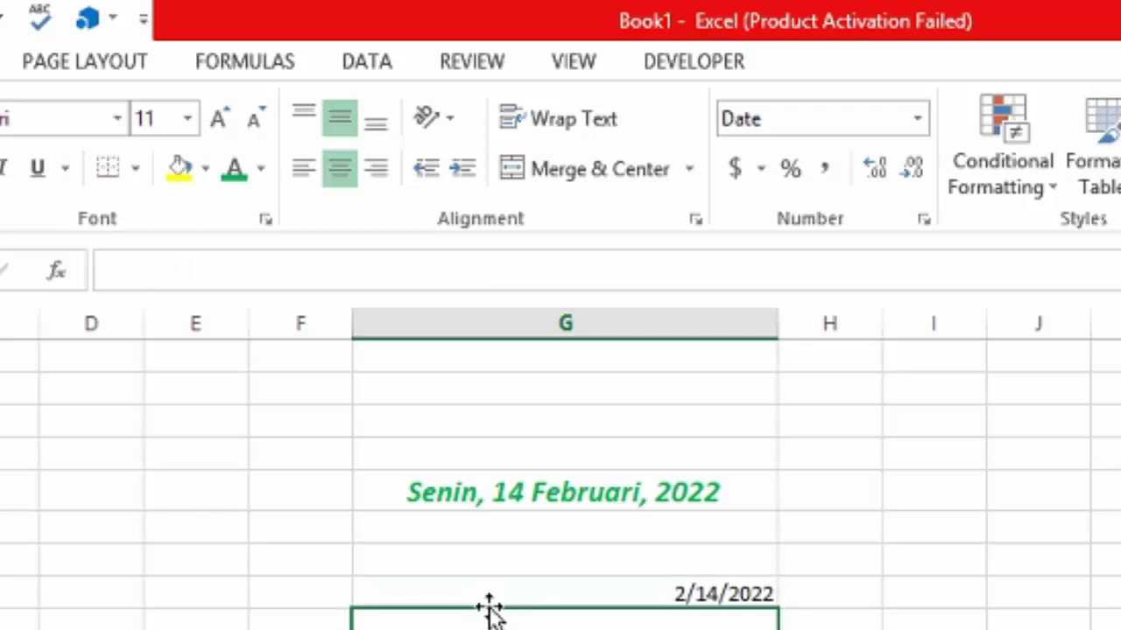
left_click(618, 593)
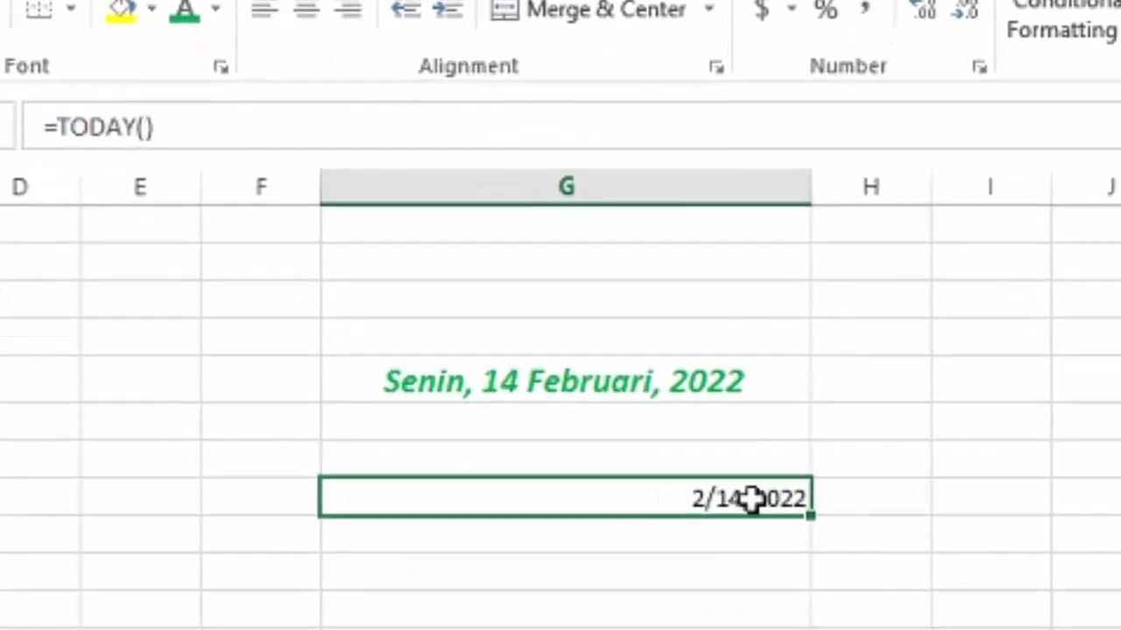
left_click(304, 16)
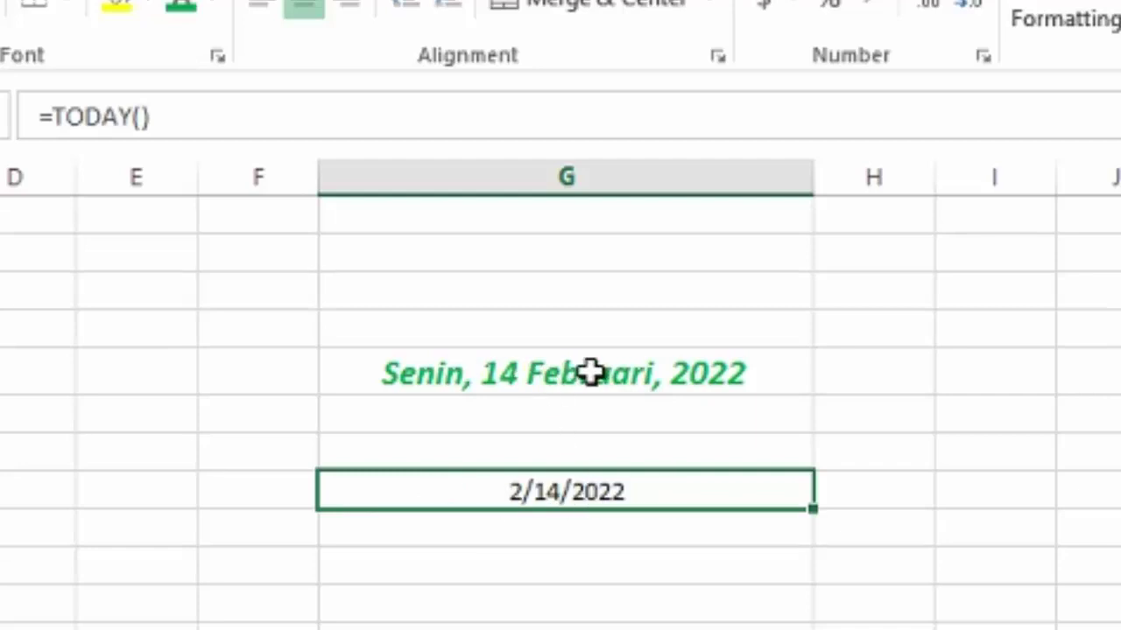
In Format Cells for the date cell, pick the Date type 'Wednesday, March 14, 2012'
right_click(659, 491)
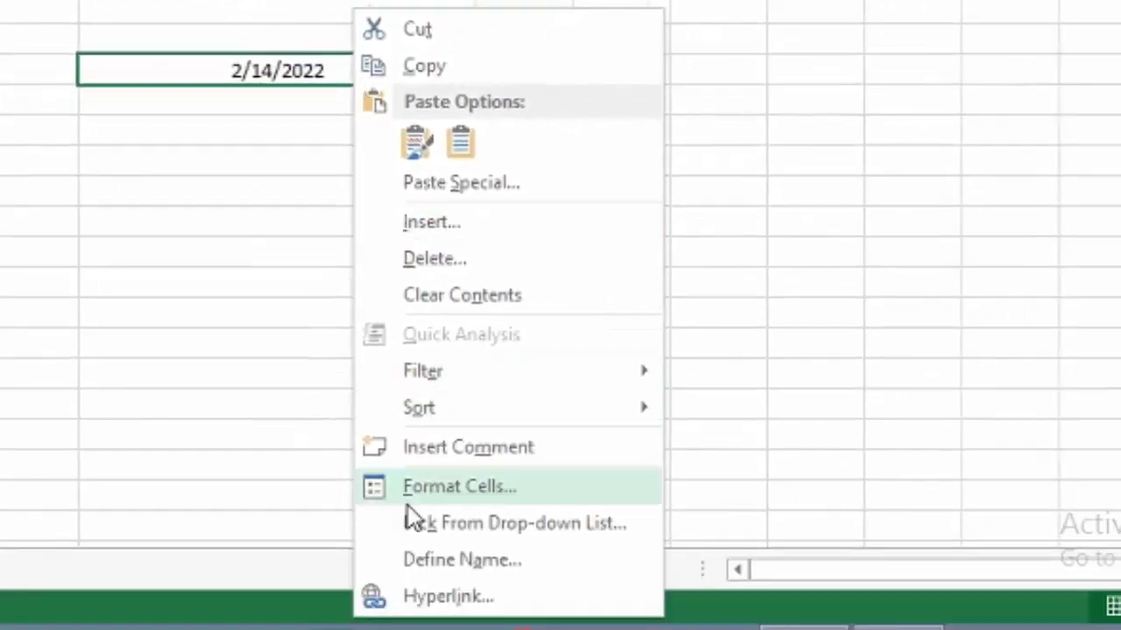
left_click(415, 492)
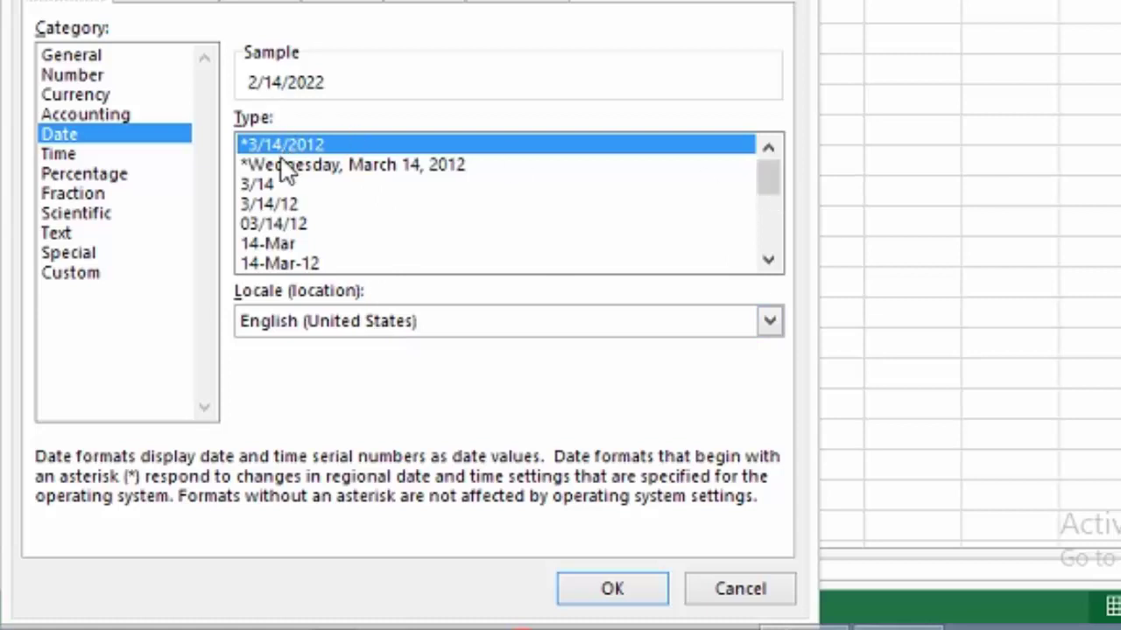
left_click(369, 166)
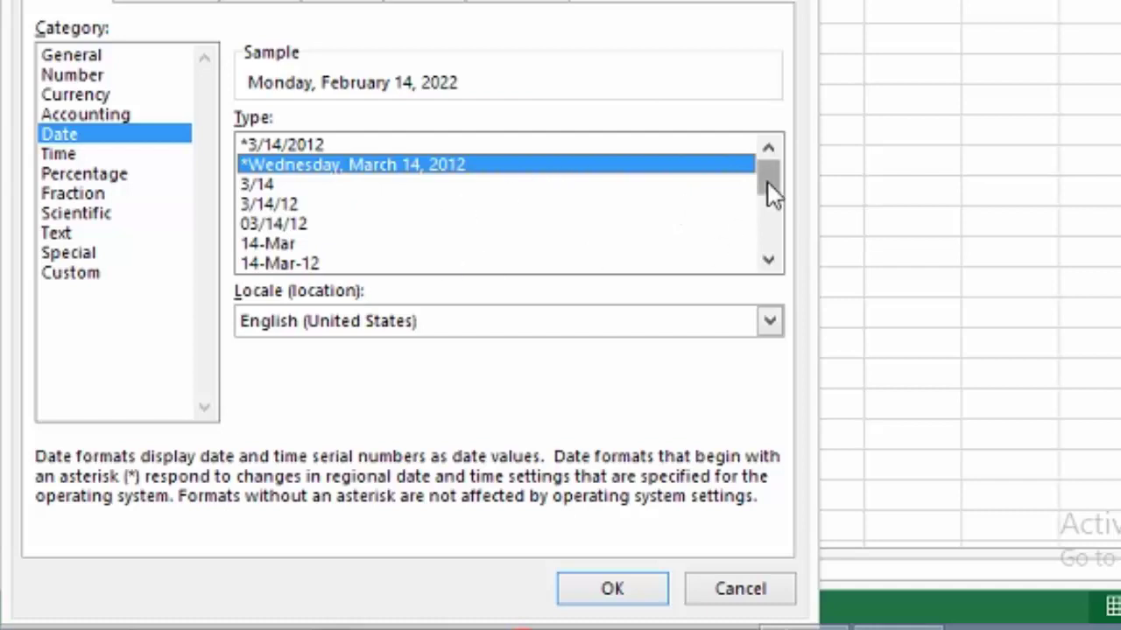
left_click_drag(767, 183, 770, 246)
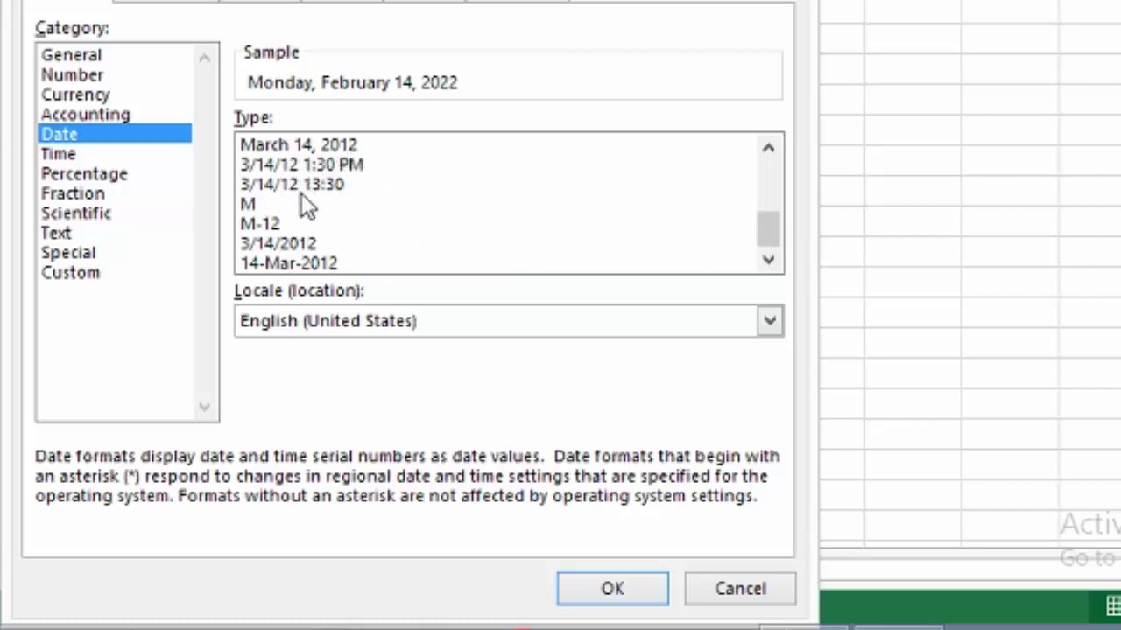
Set the date locale to Indonesian and choose the '14 Maret 2012' type, previewing 14 Februari 2022
left_click(772, 322)
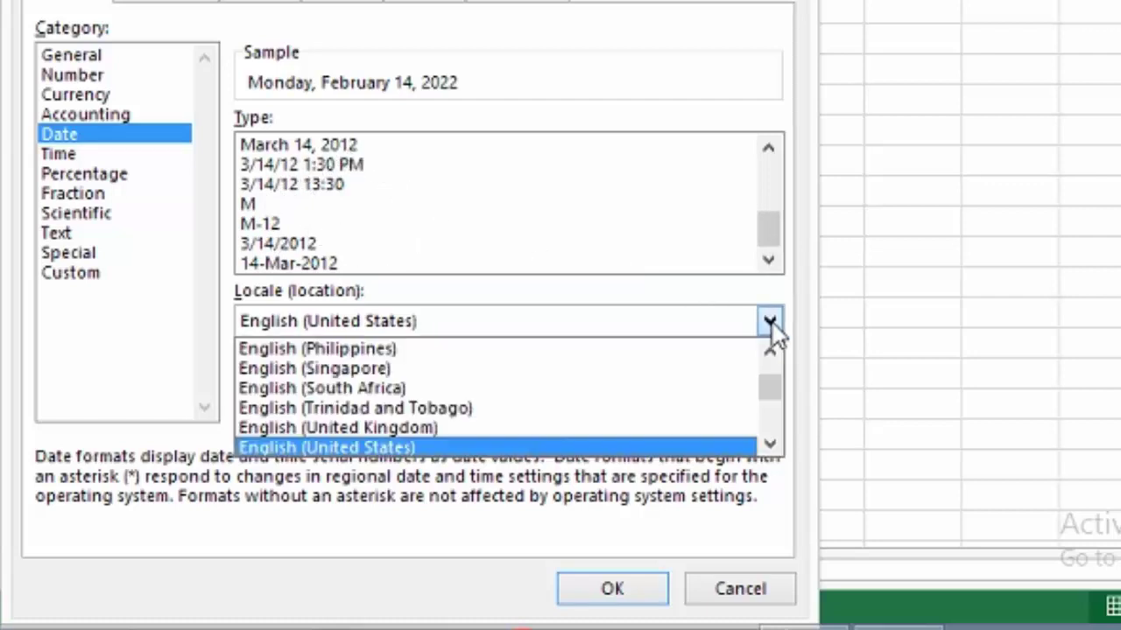
mouse_move(768, 390)
left_mouse_down()
mouse_move(769, 403)
mouse_move(776, 392)
left_mouse_up()
scroll(585, 387, "down", 1)
scroll(585, 389, "down", 1)
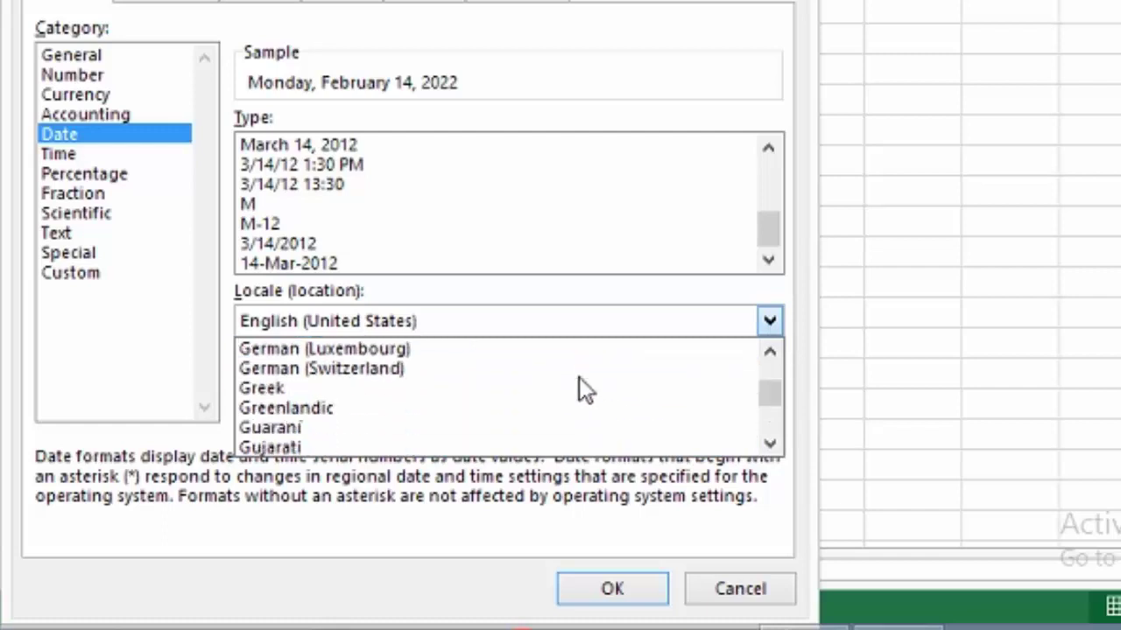
scroll(578, 390, "down", 2)
scroll(567, 393, "down", 1)
scroll(560, 392, "down", 1)
scroll(556, 391, "down", 1)
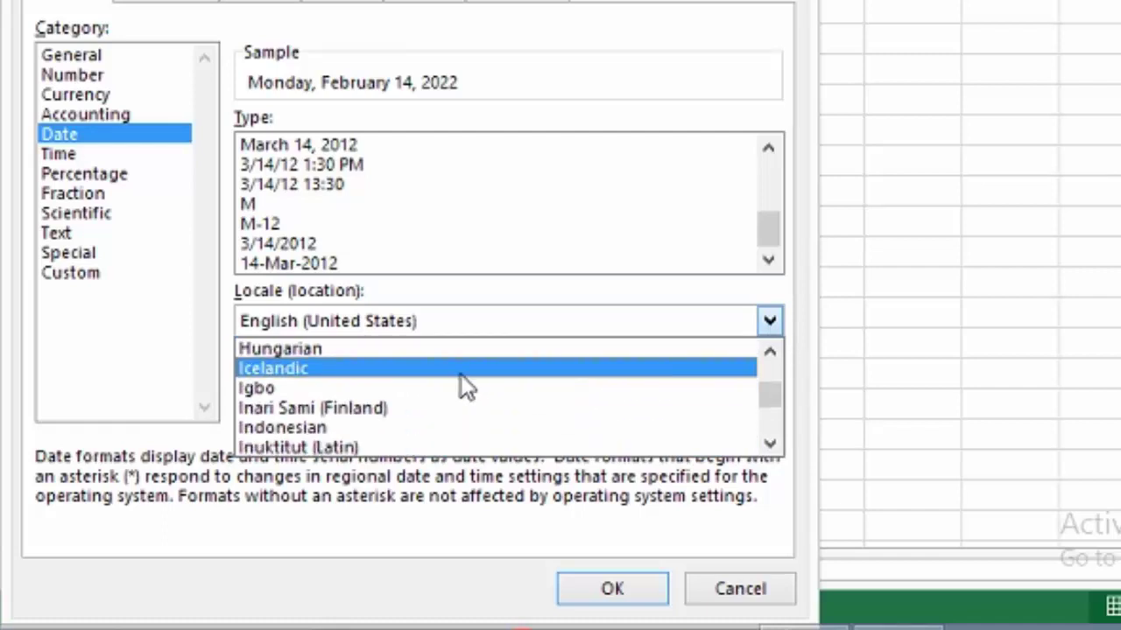
left_click(314, 426)
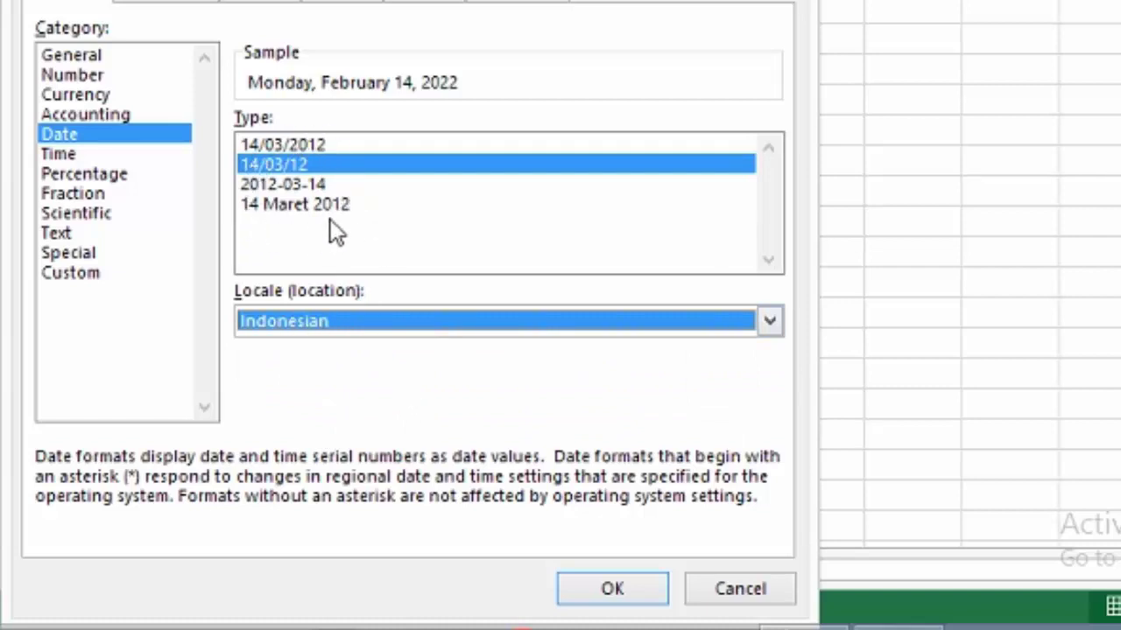
left_click(285, 210)
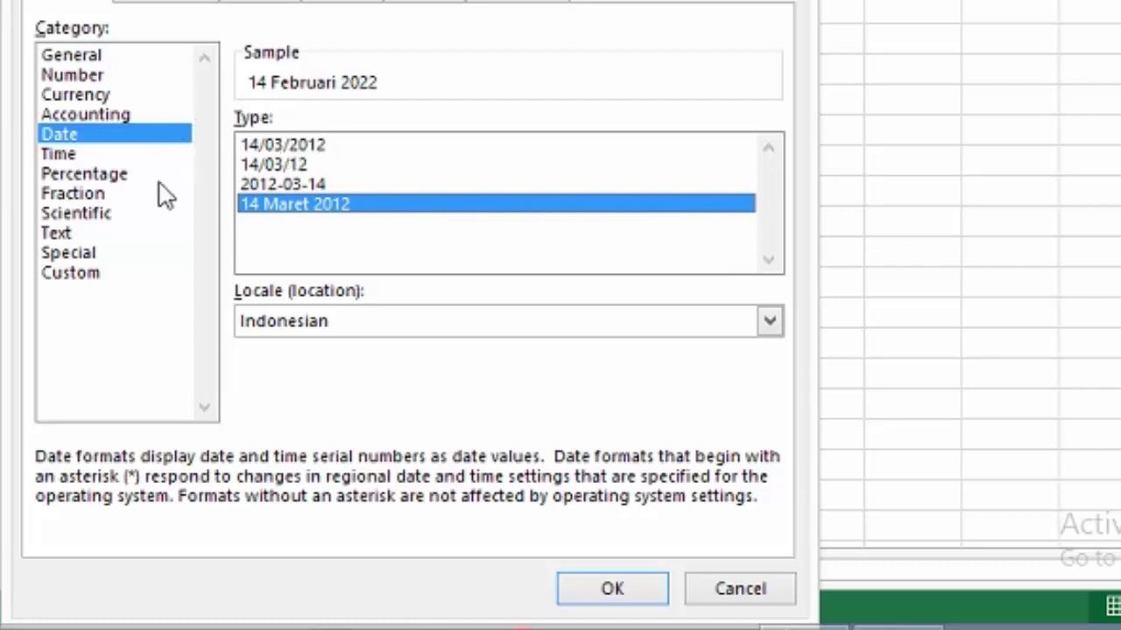
Change the Custom type code to [$-421]dddd dd mmmm yyyy, removing the trailing ;@
left_click(91, 282)
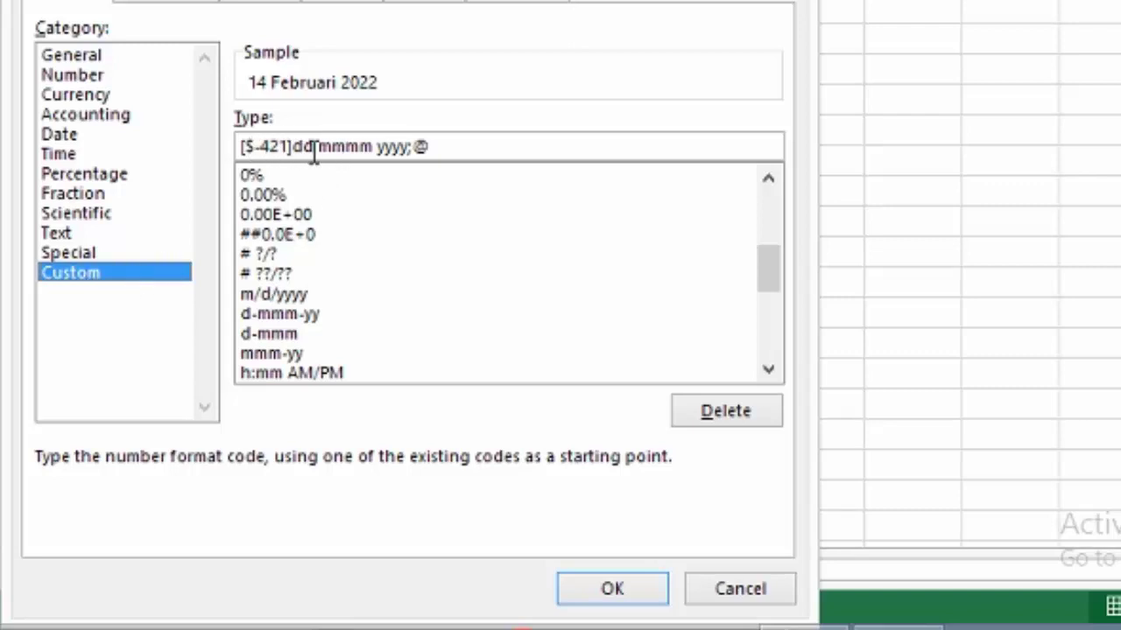
left_click(315, 147)
type("d")
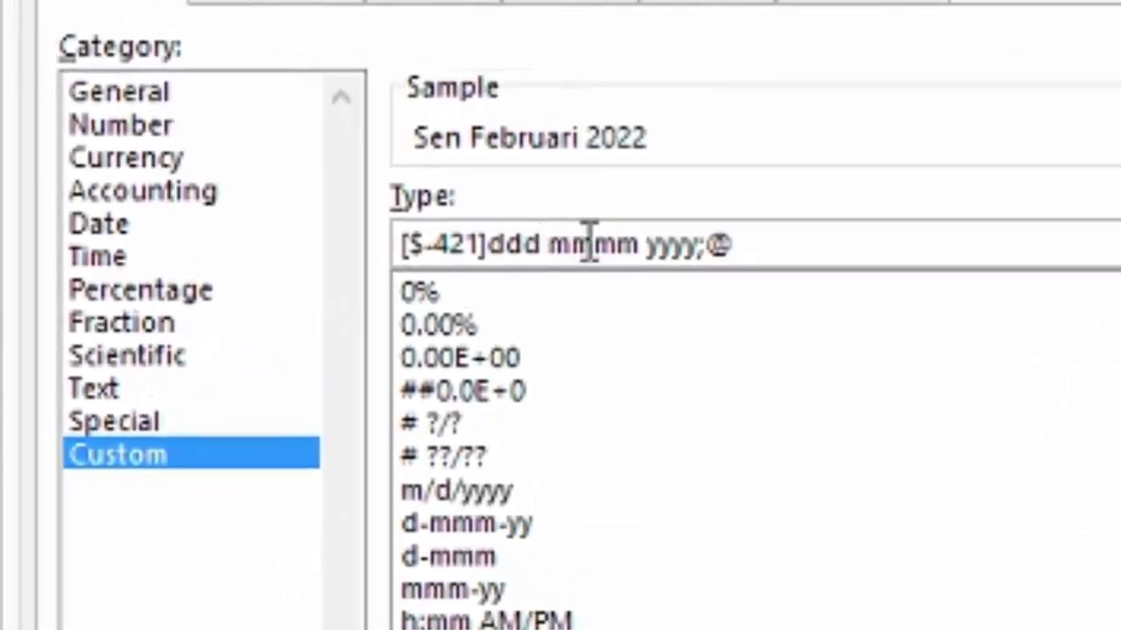
type("d")
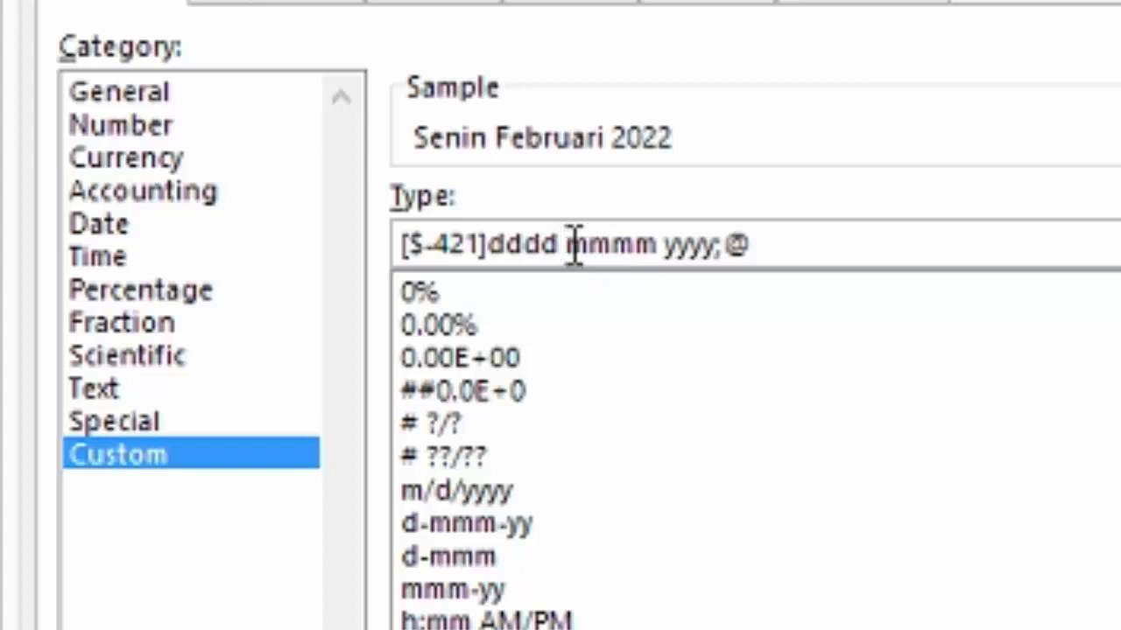
left_click(569, 246)
type("d")
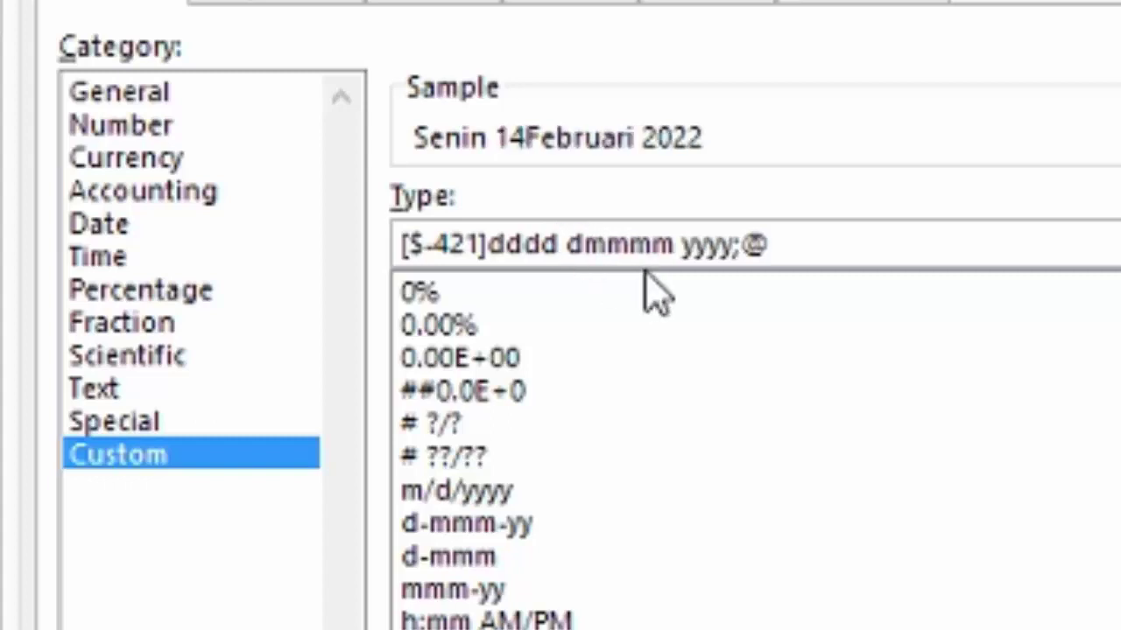
type("d")
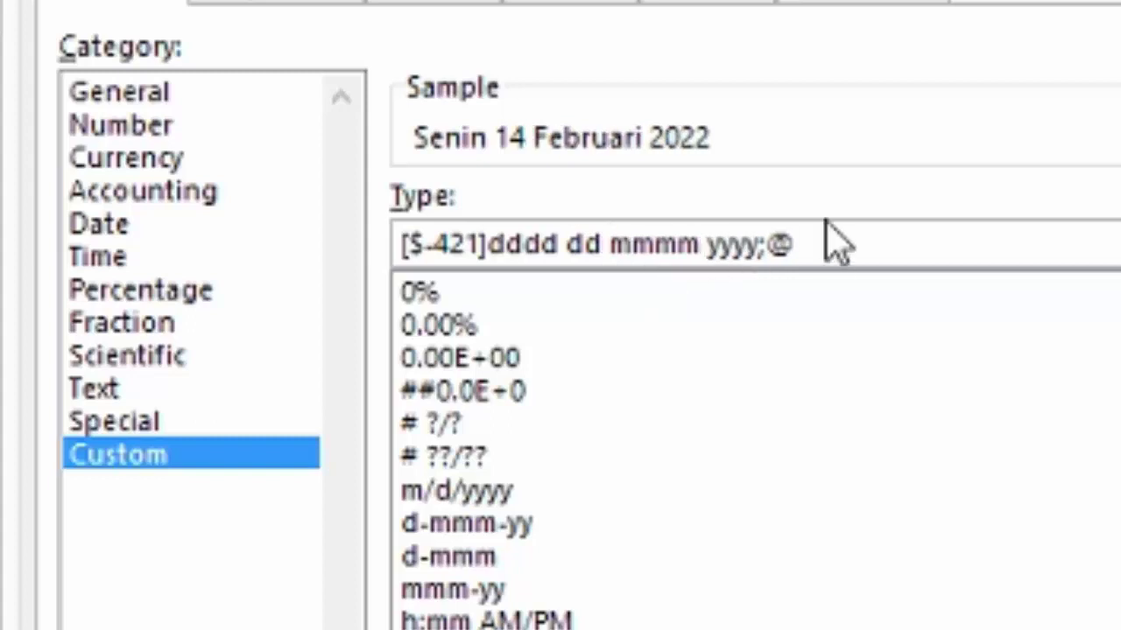
left_click_drag(759, 245, 842, 245)
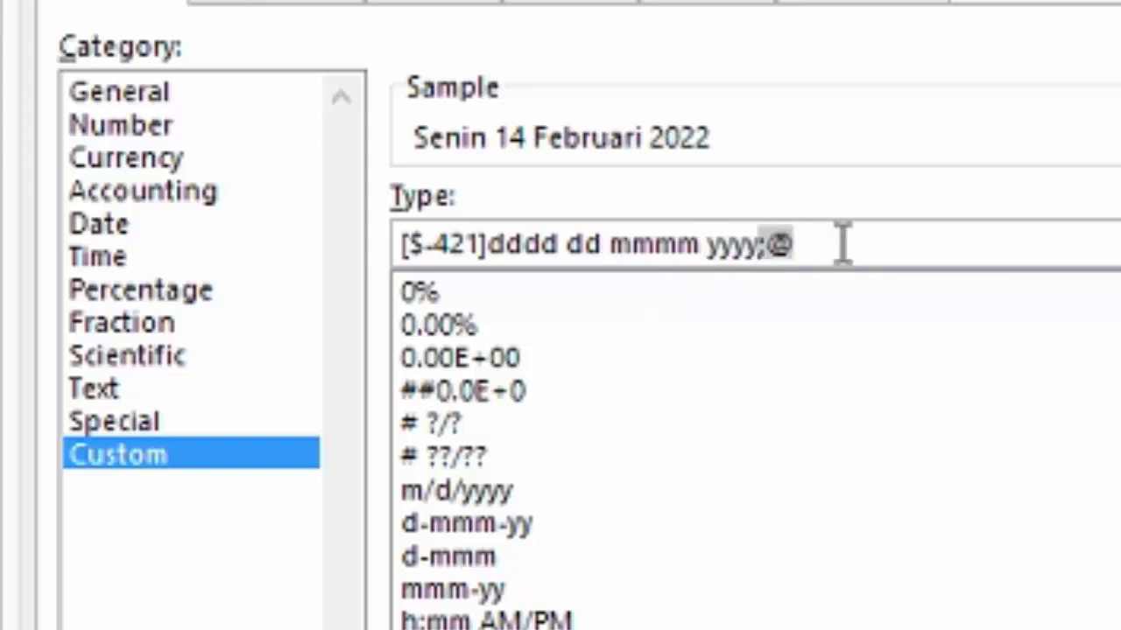
key("BackSpace")
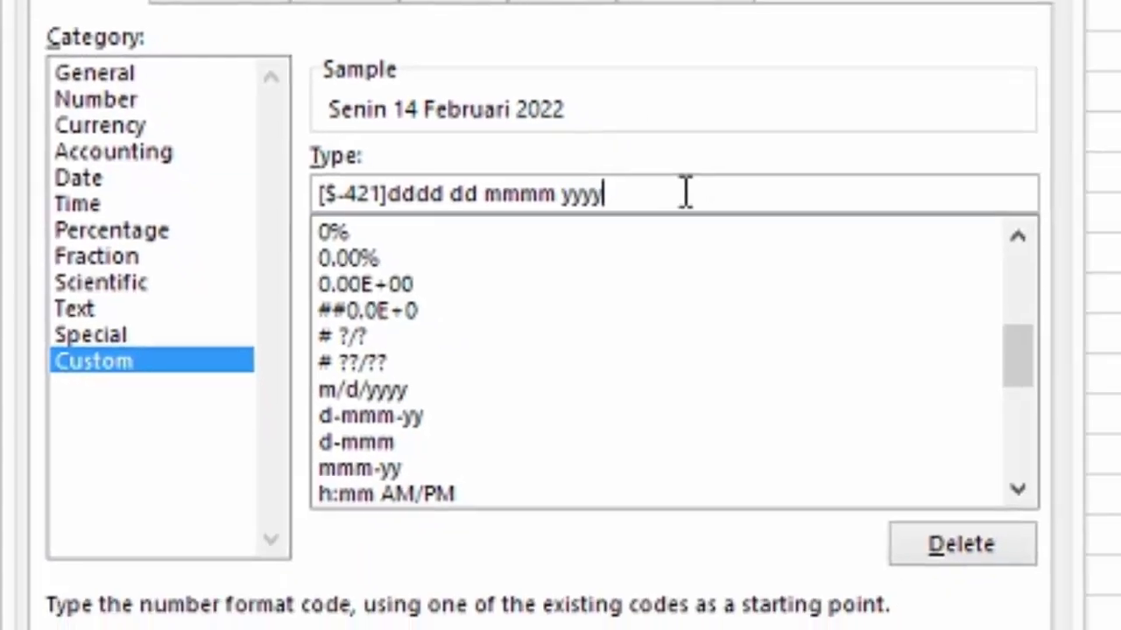